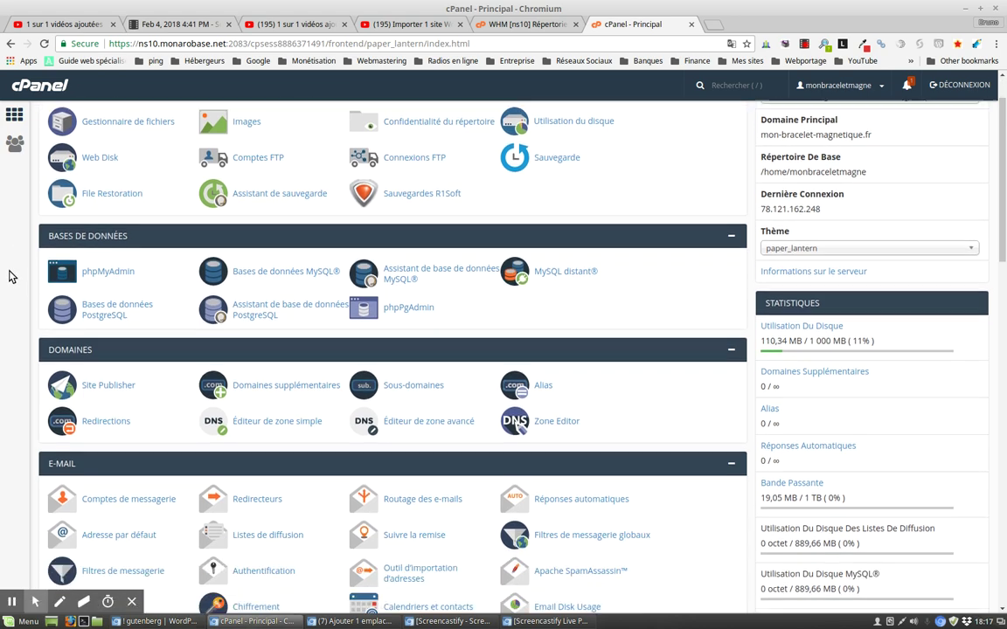
Open the Softaculous Apps Installer and edit the details of the WordPress installation at test.mon-bracelet-magnetique.fr.
scroll(4, 276, "down", 4)
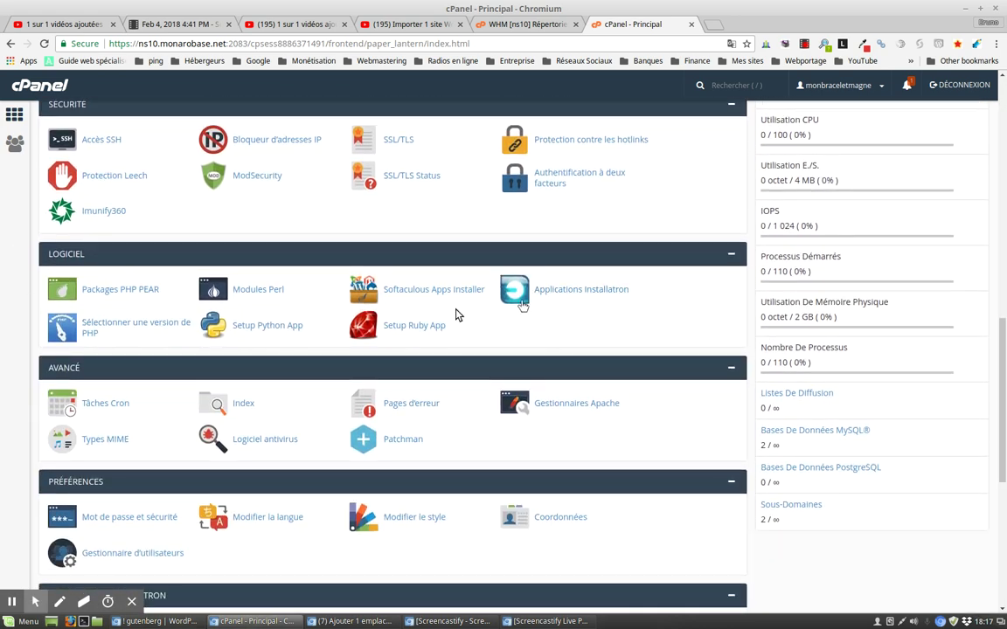
left_click(394, 291)
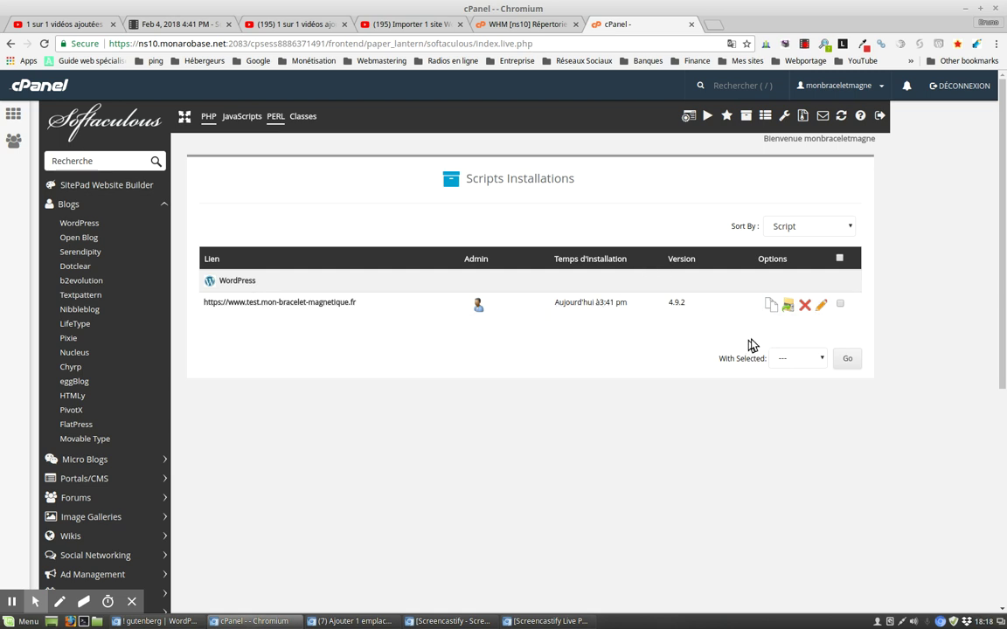
left_click(822, 305)
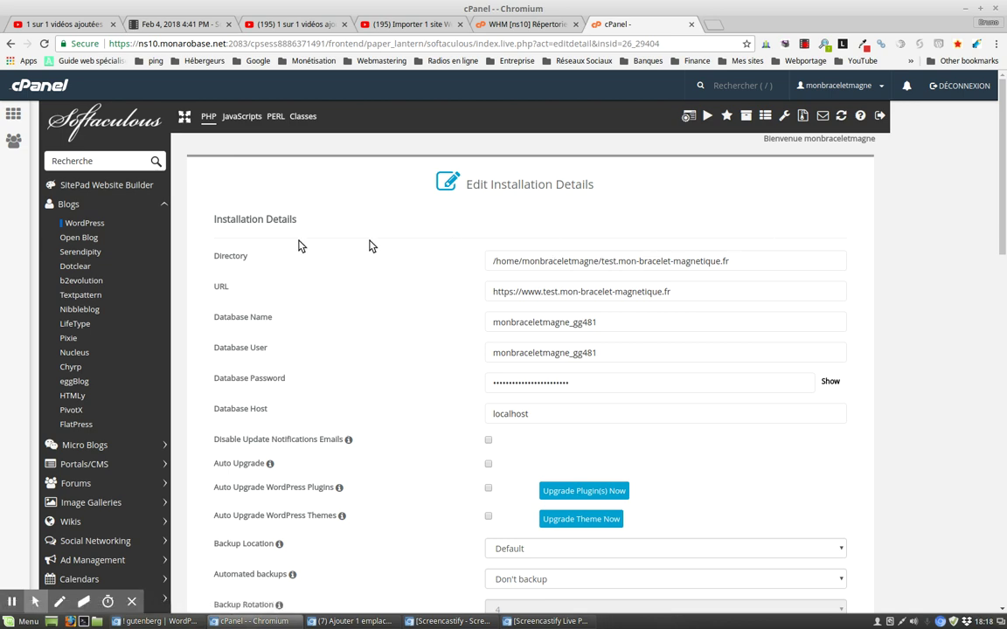
Enable Auto Upgrade for the WordPress installation.
scroll(169, 249, "down", 3)
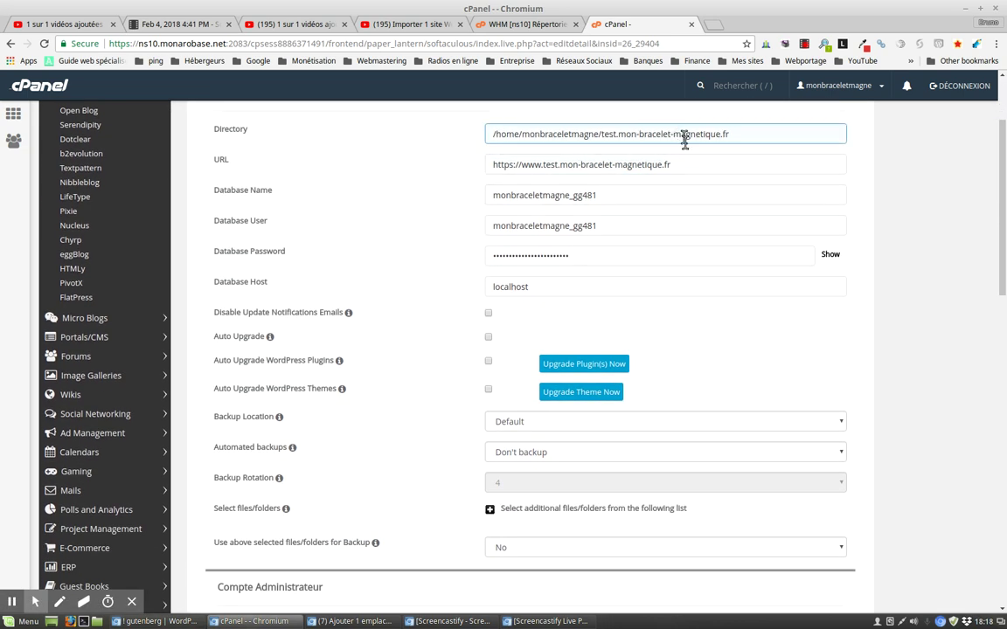
scroll(325, 198, "down", 2)
scroll(325, 197, "down", 2)
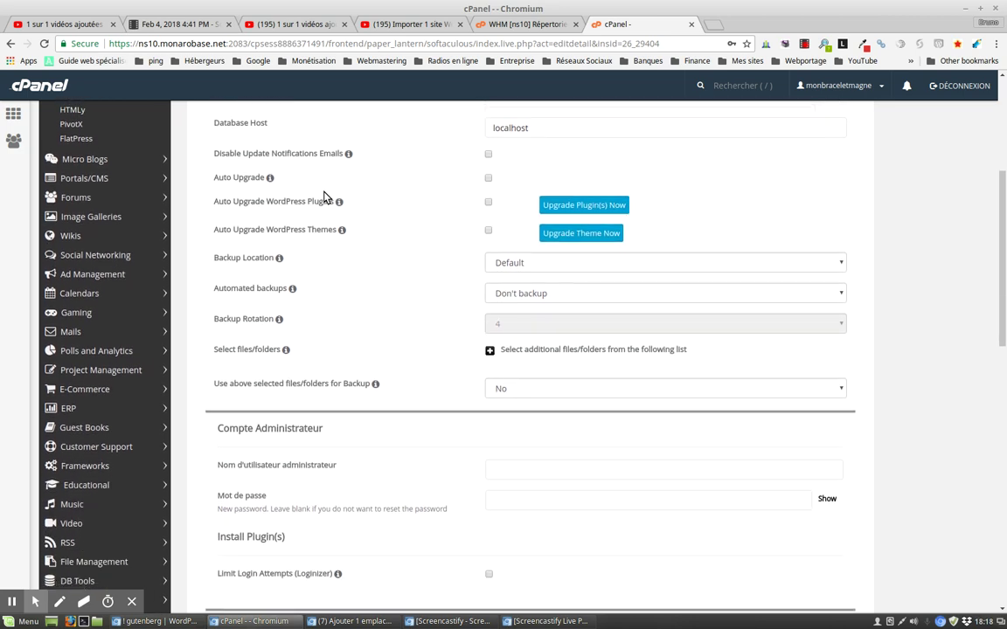
left_click(490, 178)
Set the installation's backup location to Dropbox.
scroll(387, 217, "down", 1)
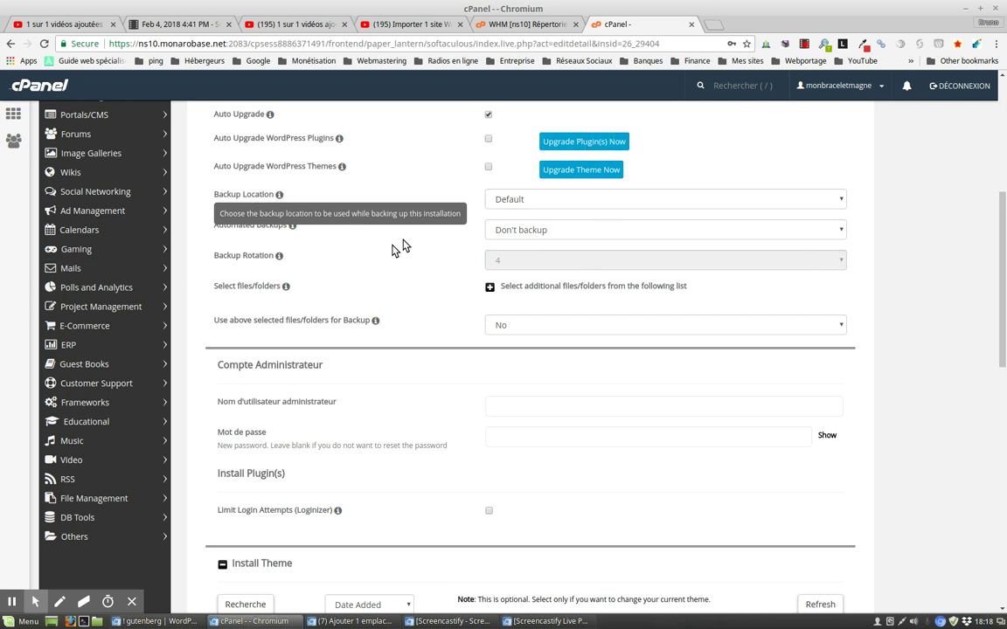
left_click(629, 198)
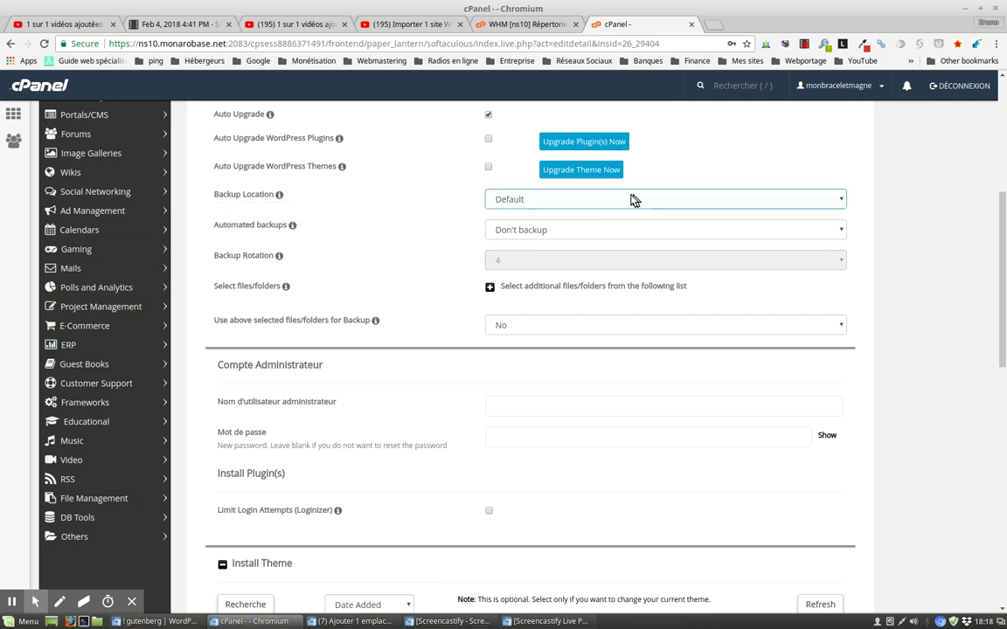
left_click(610, 201)
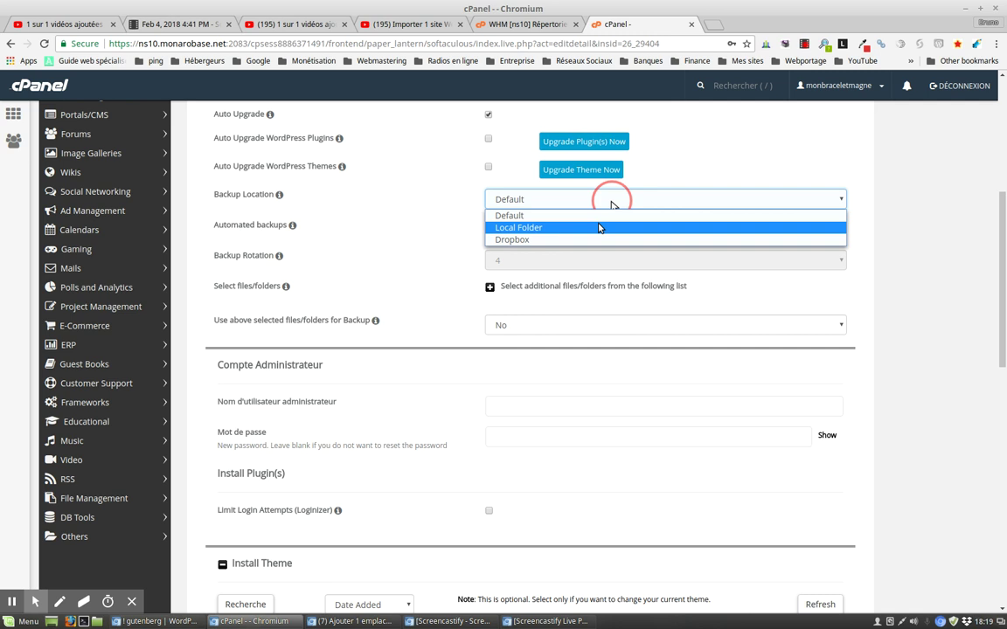
left_click(521, 240)
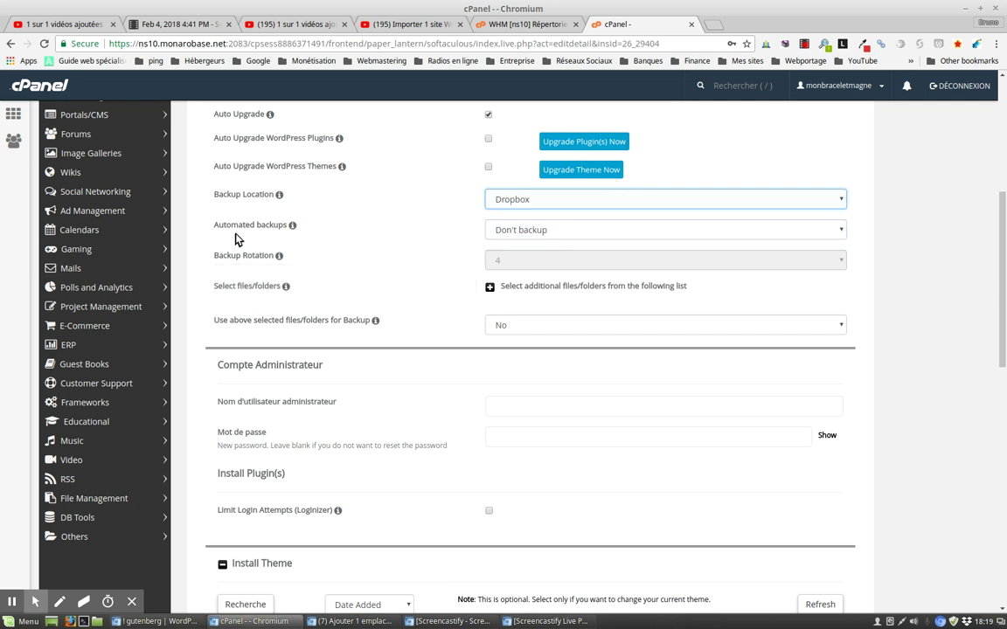
Schedule automated backups once a day and set the backup rotation to 10.
left_click(621, 232)
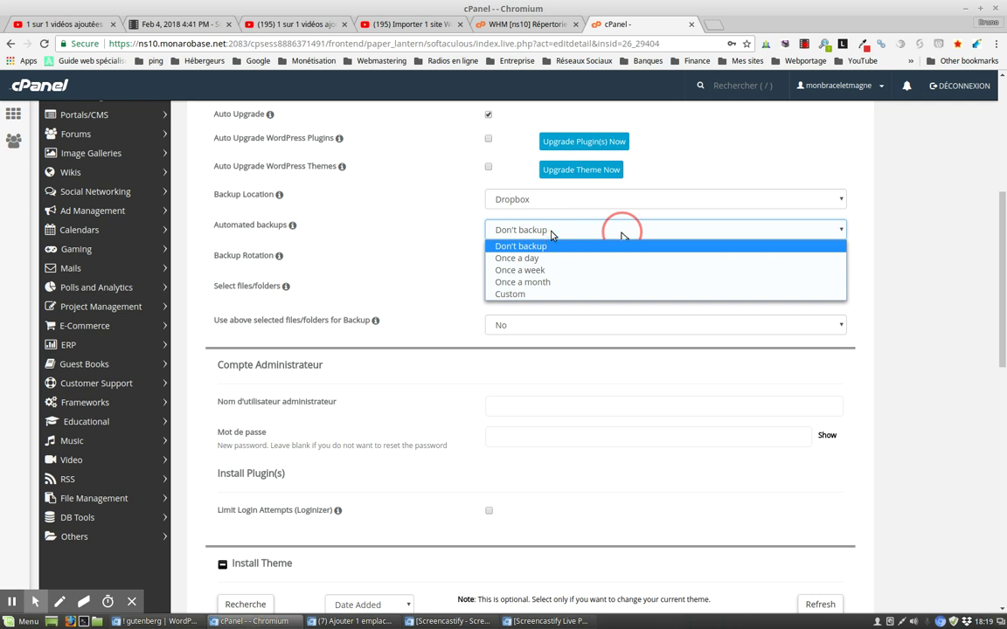
left_click(556, 297)
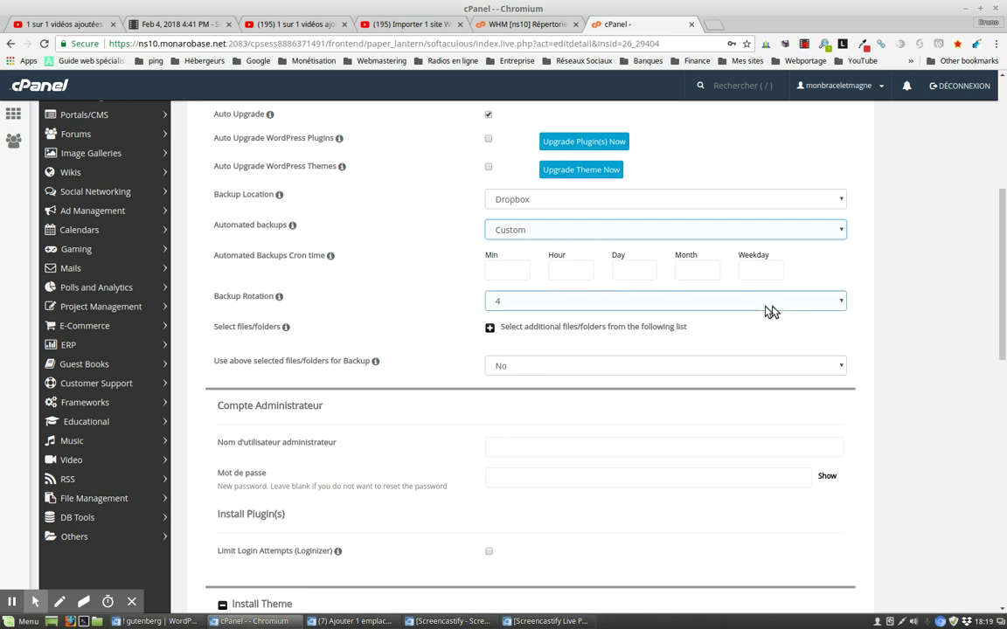
left_click(559, 236)
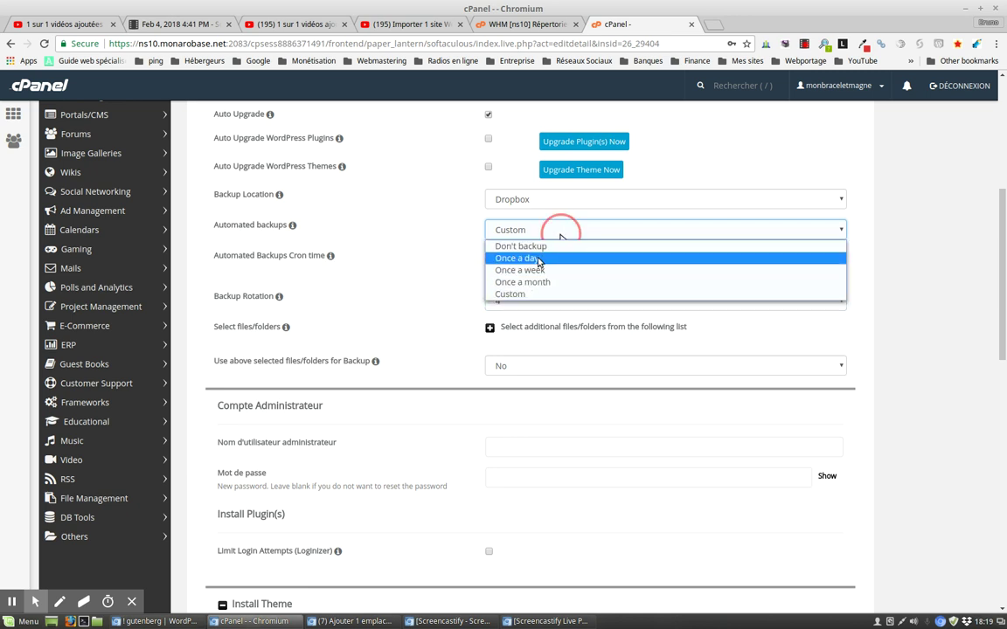
left_click(539, 259)
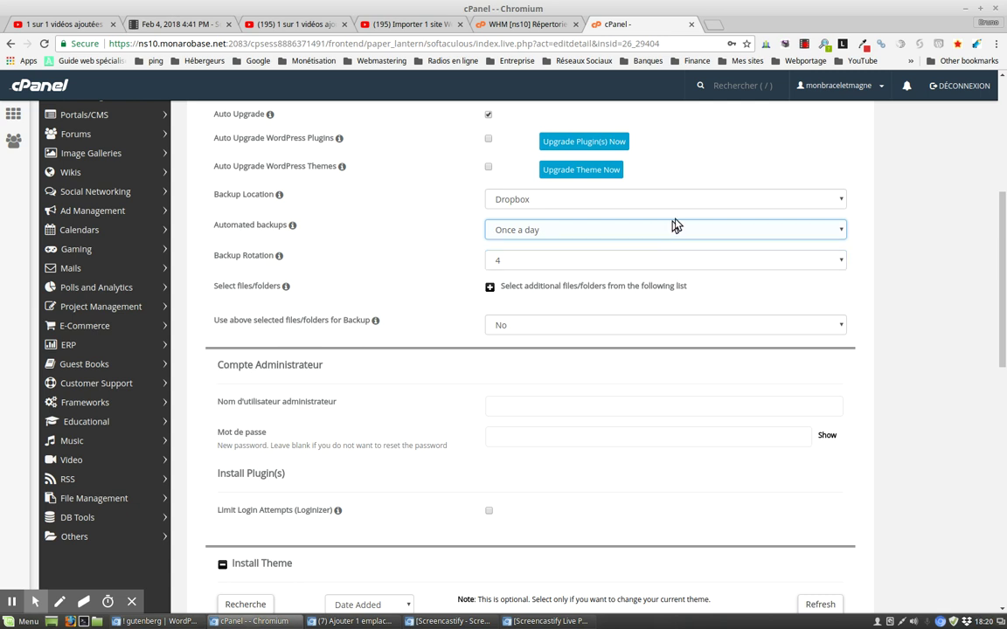
left_click(649, 263)
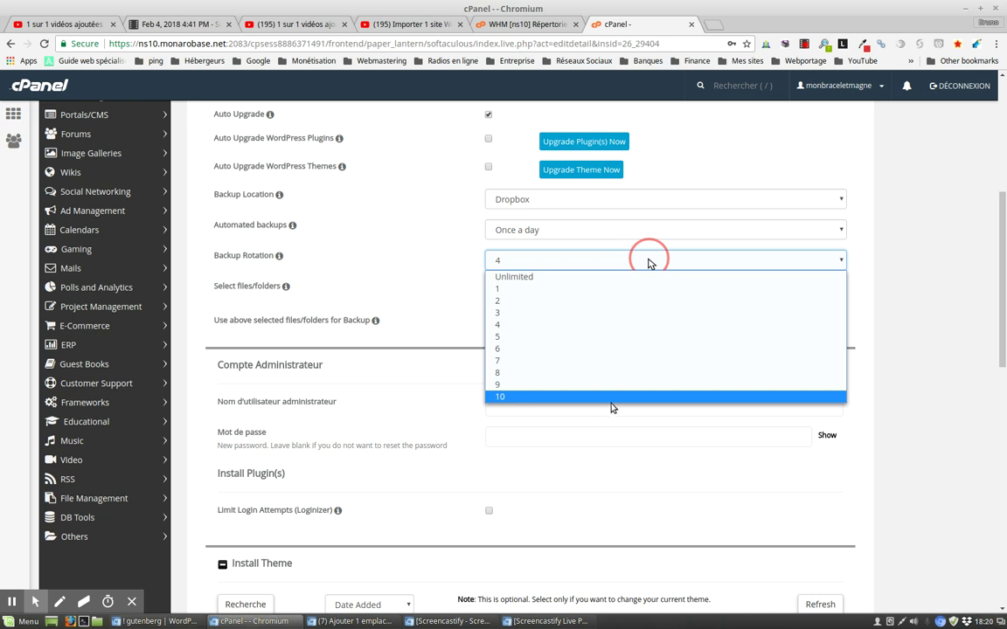
left_click(624, 399)
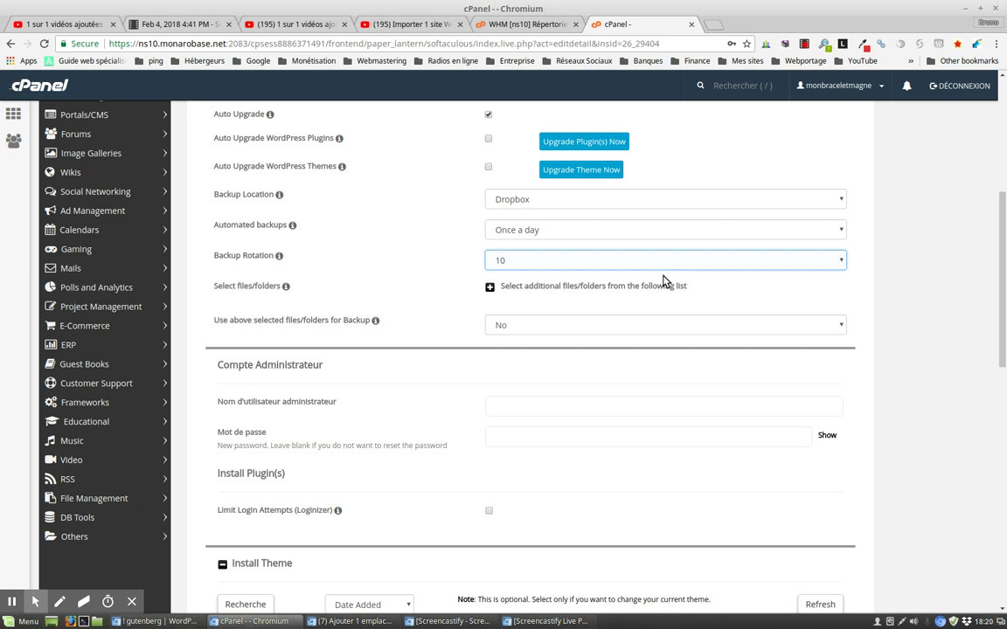
Check the list of additional files and folders and the choices for using that selection in the backup.
left_click(489, 288)
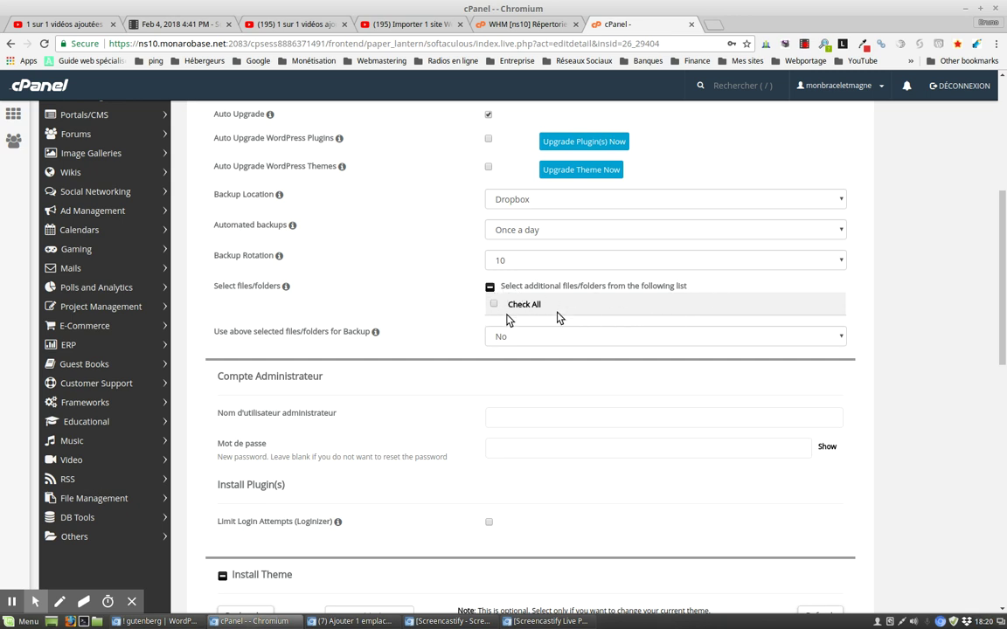
left_click(489, 286)
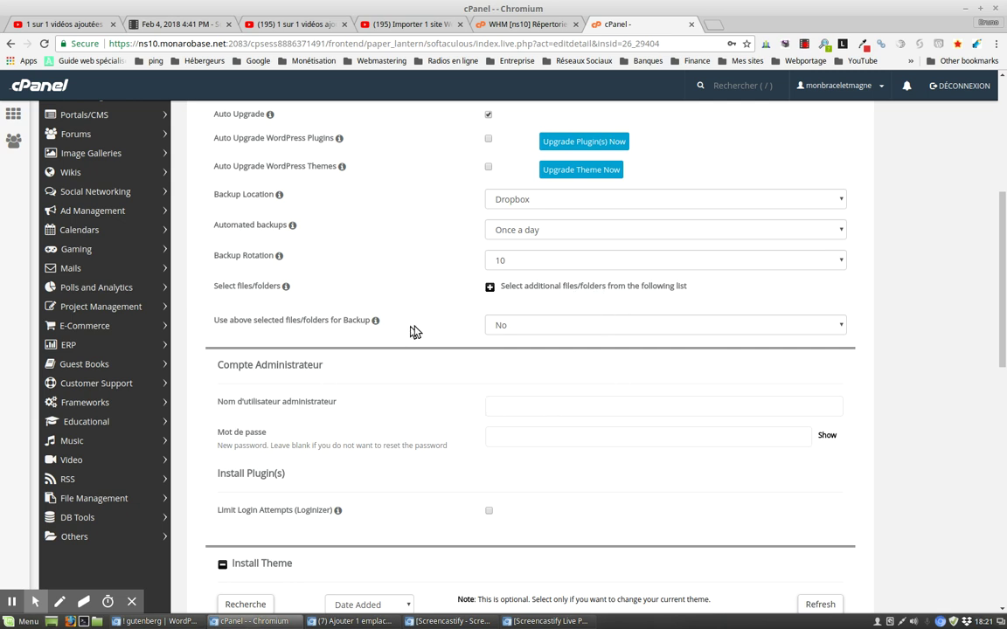
left_click(557, 326)
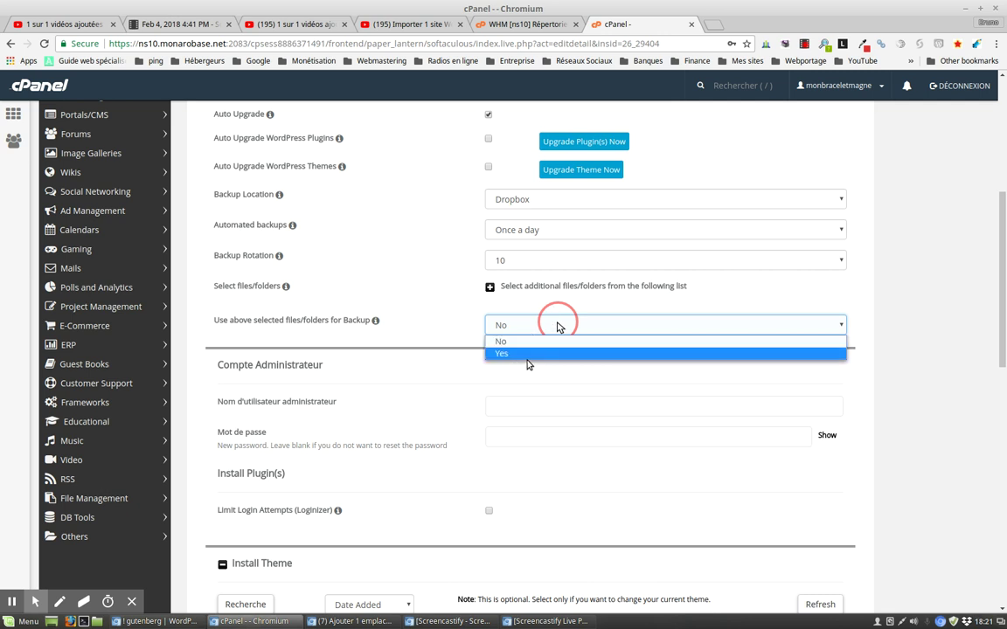
left_click(556, 326)
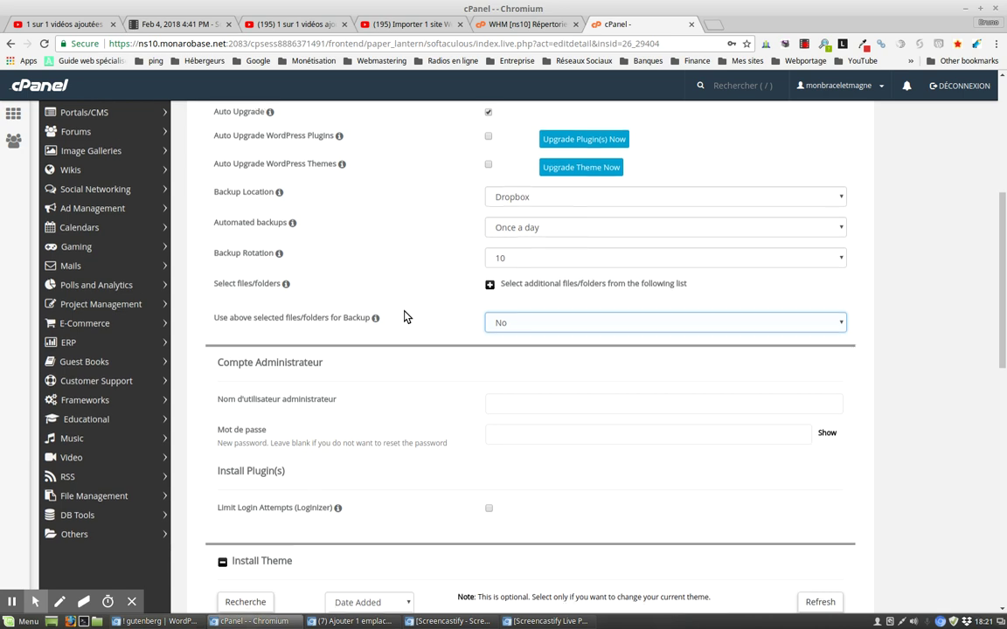
Review the administrator account, plugin, theme and info sections of the installation details, and recheck the backup settings.
scroll(403, 315, "down", 3)
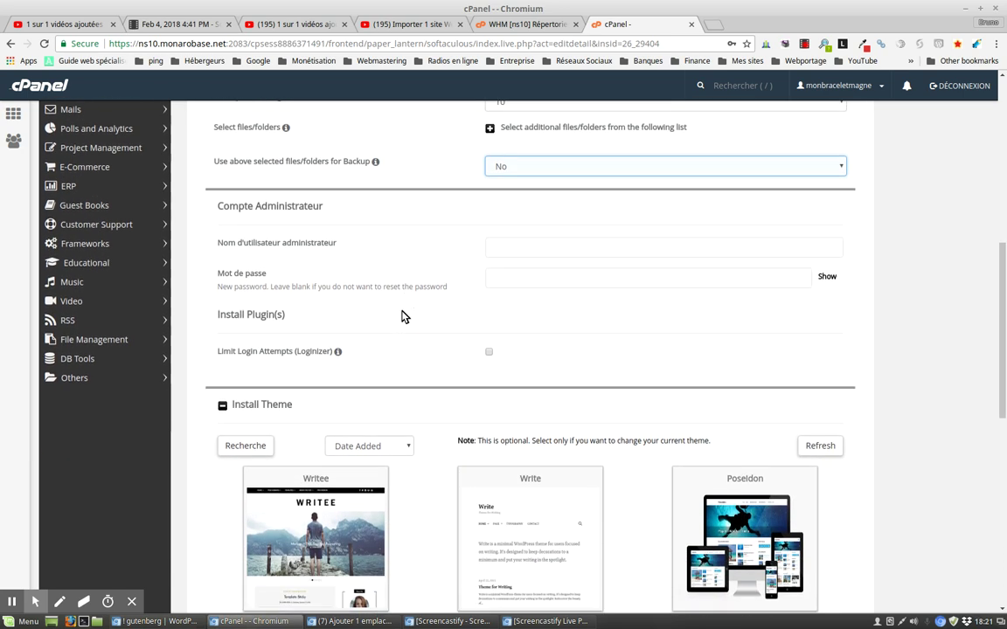
left_click(551, 252)
left_click(531, 276)
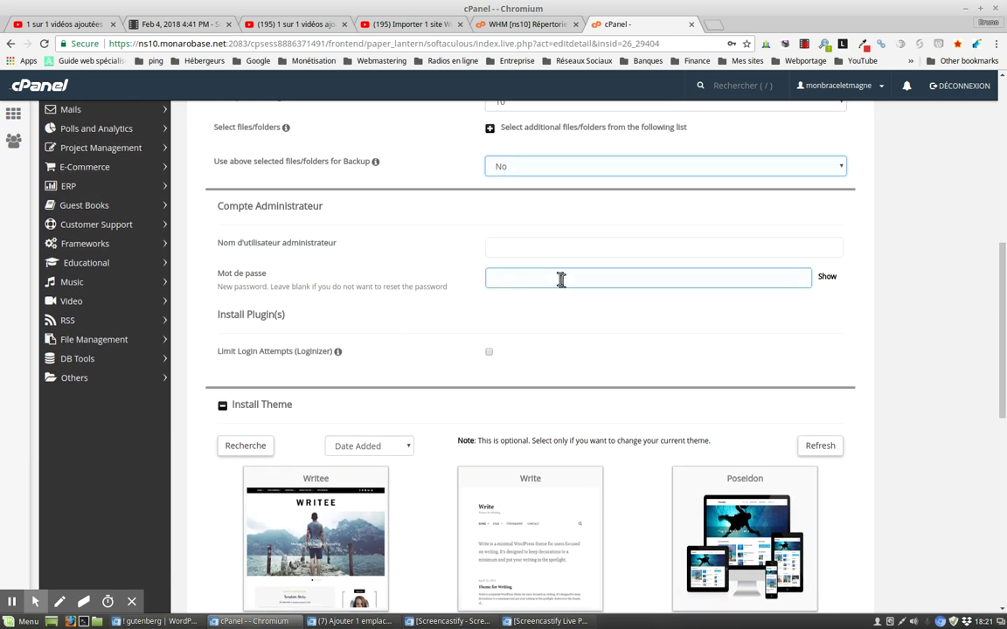
scroll(559, 279, "down", 1)
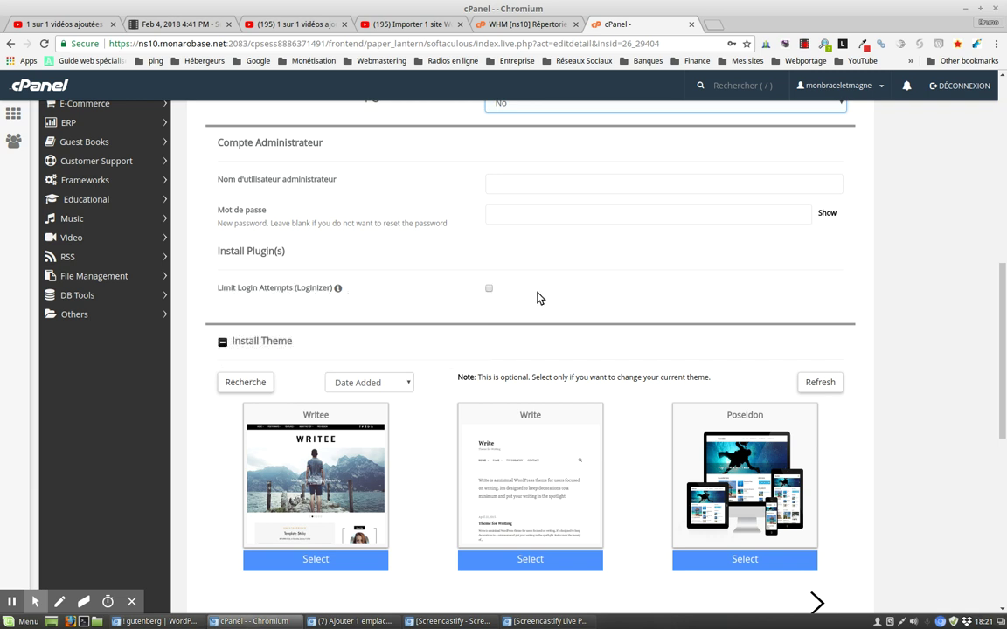
scroll(531, 300, "down", 1)
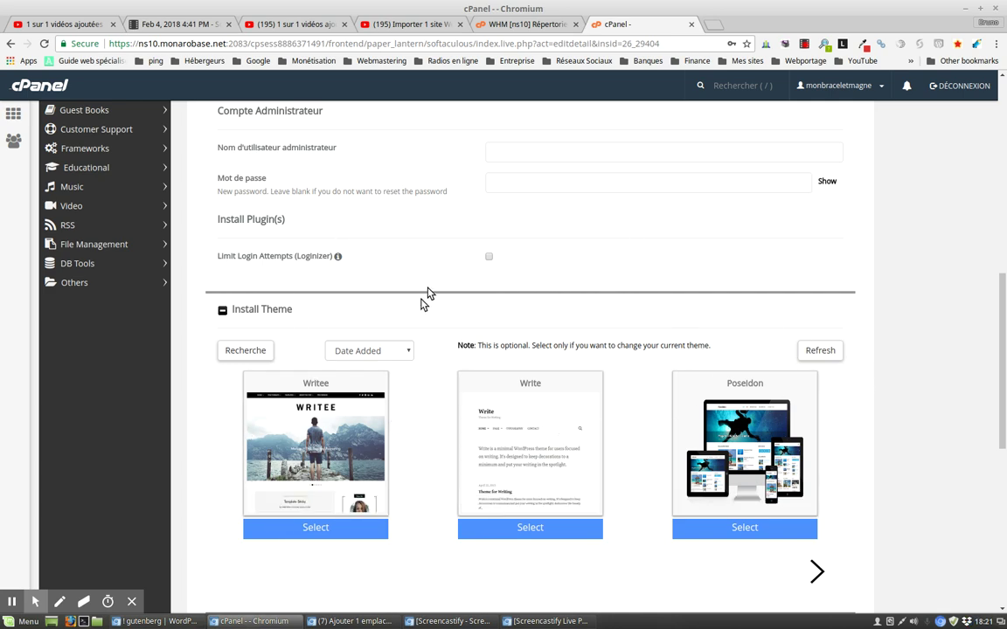
scroll(472, 271, "down", 5)
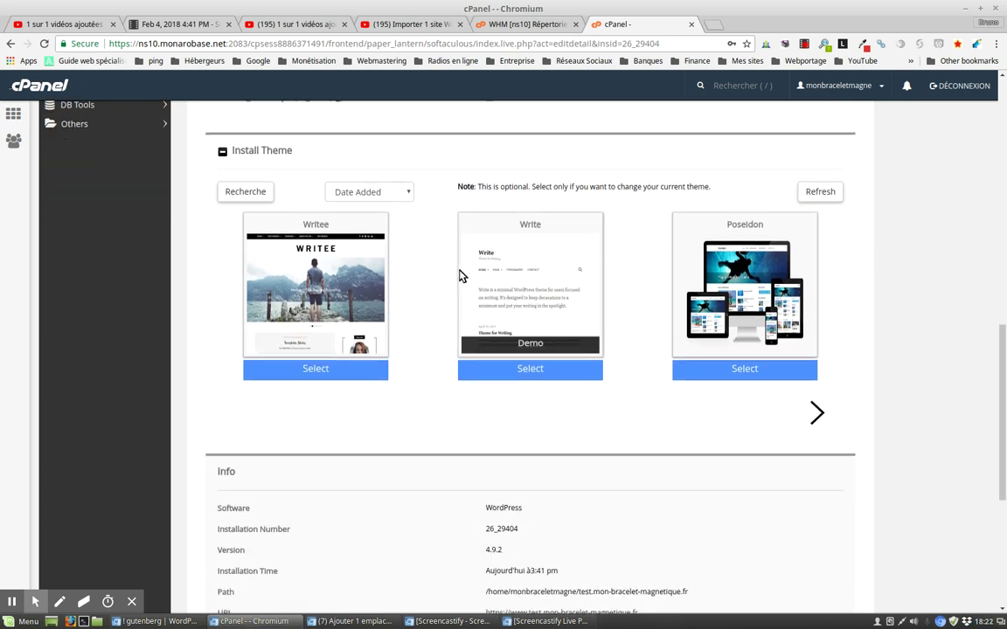
scroll(452, 271, "down", 1)
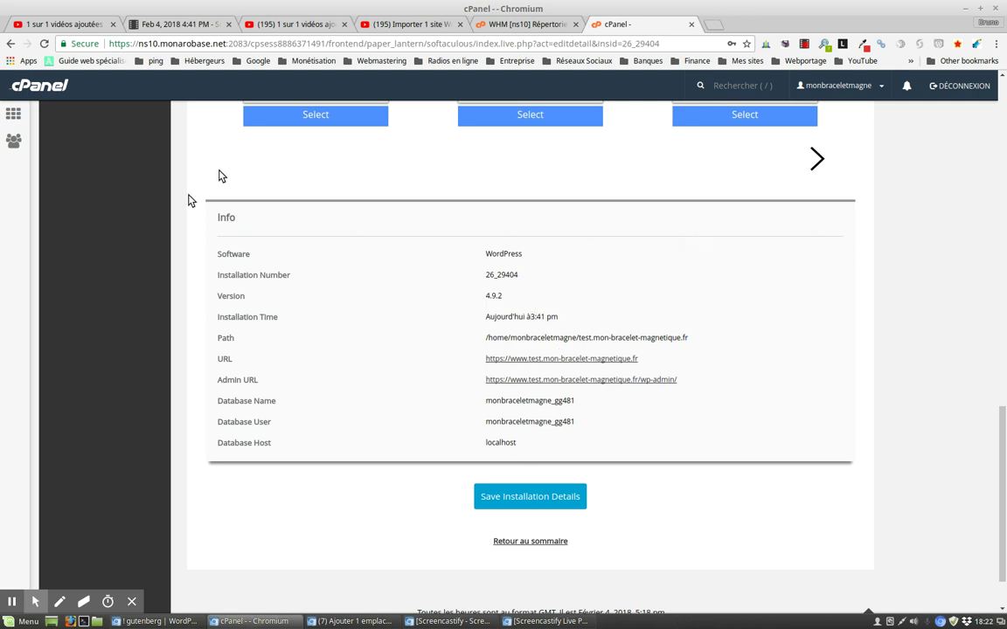
scroll(170, 314, "up", 2)
scroll(172, 314, "up", 5)
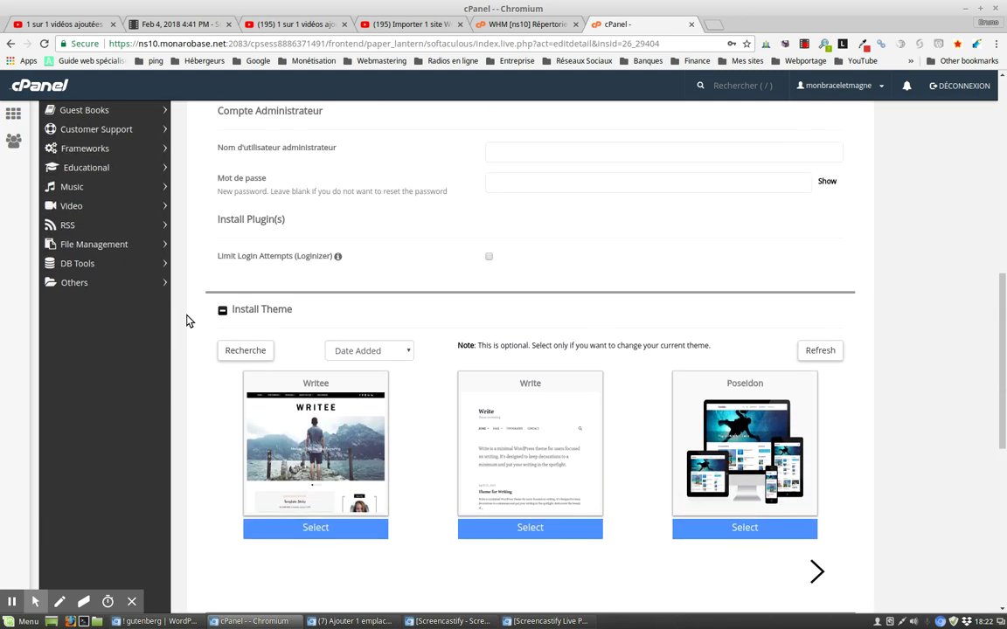
scroll(186, 321, "up", 1)
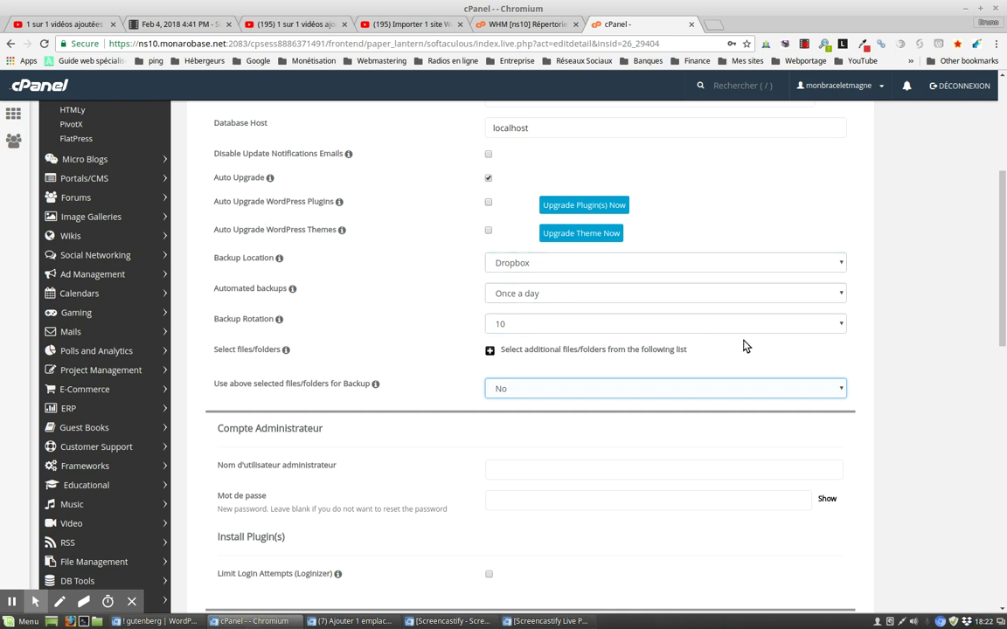
scroll(759, 319, "down", 5)
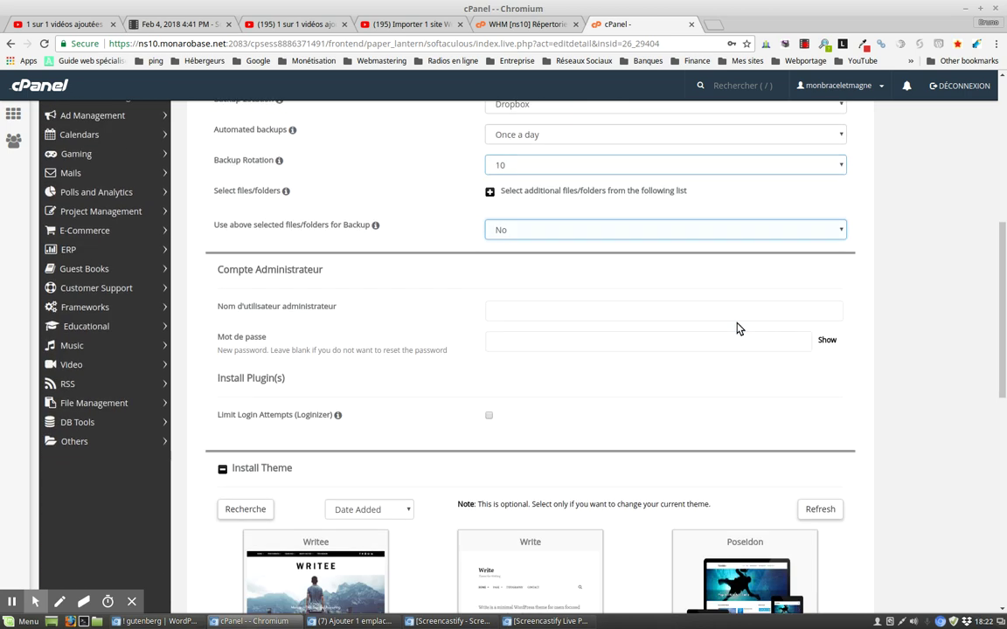